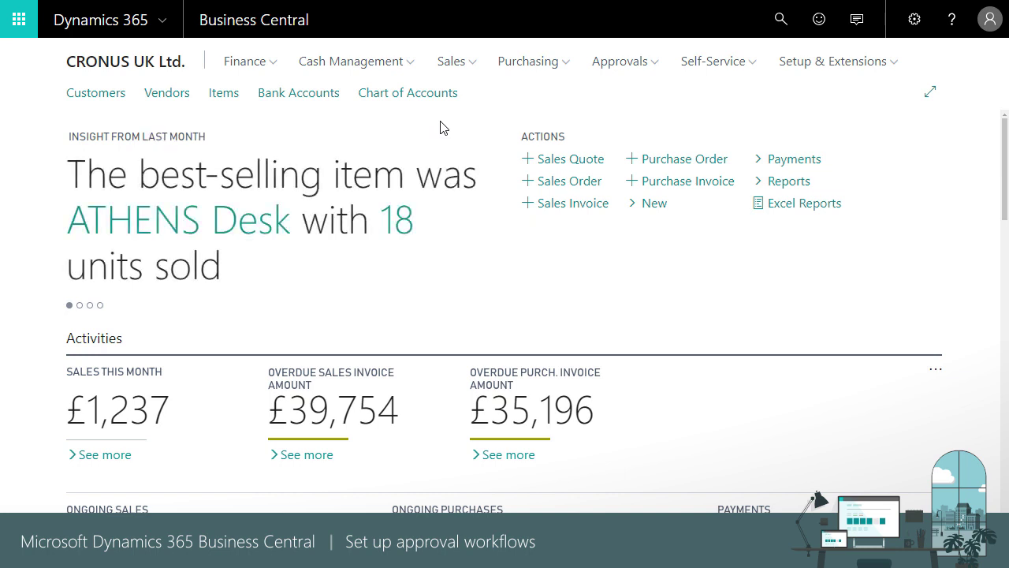
# Search for 'workflows', then close the search without opening any result
pyautogui.click(780, 19)
pyautogui.write('workflows')
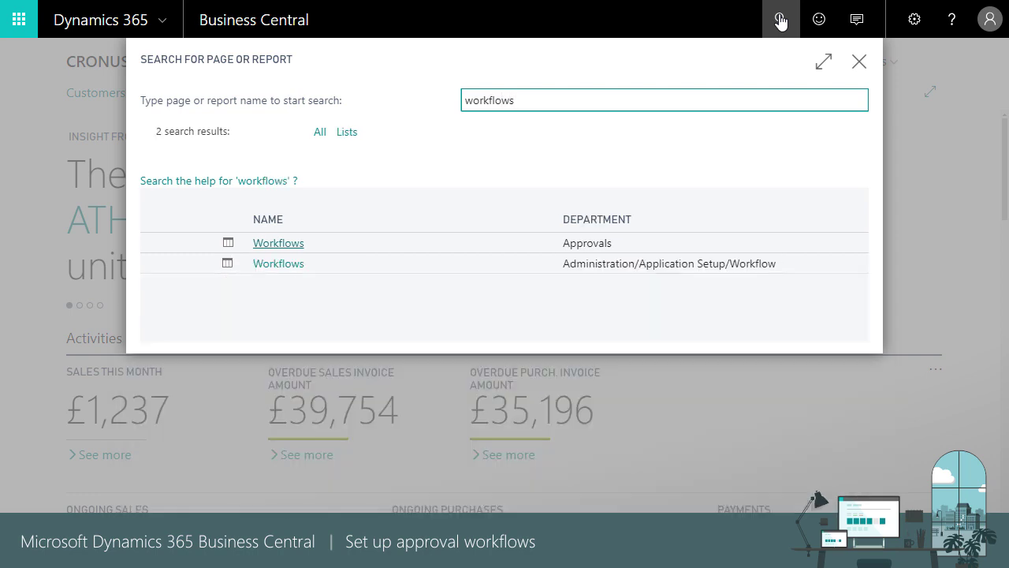
pyautogui.click(857, 63)
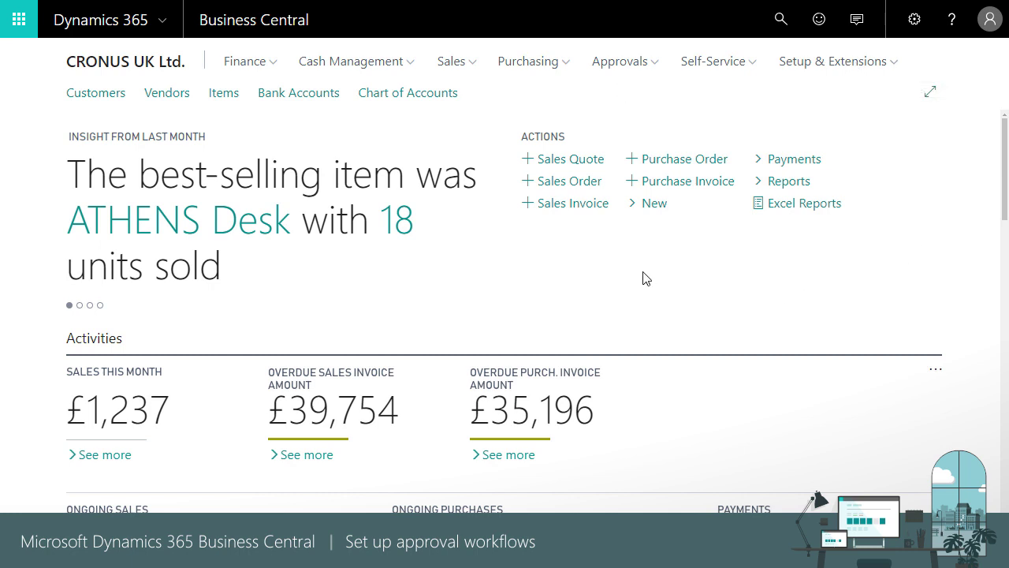
# From the Customers list, launch the Create Approval Workflow wizard
pyautogui.click(107, 103)
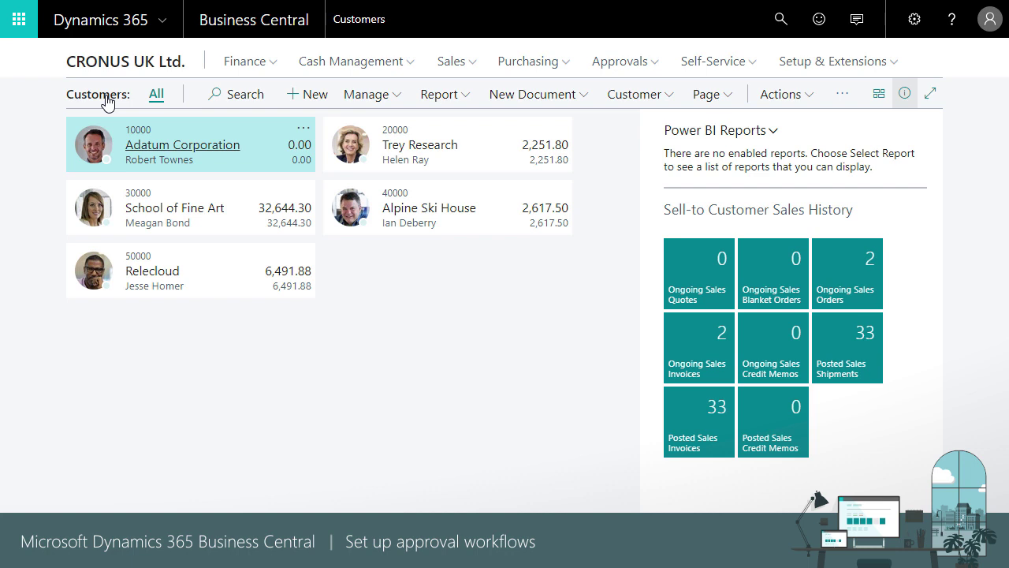
pyautogui.click(788, 94)
pyautogui.moveTo(733, 154)
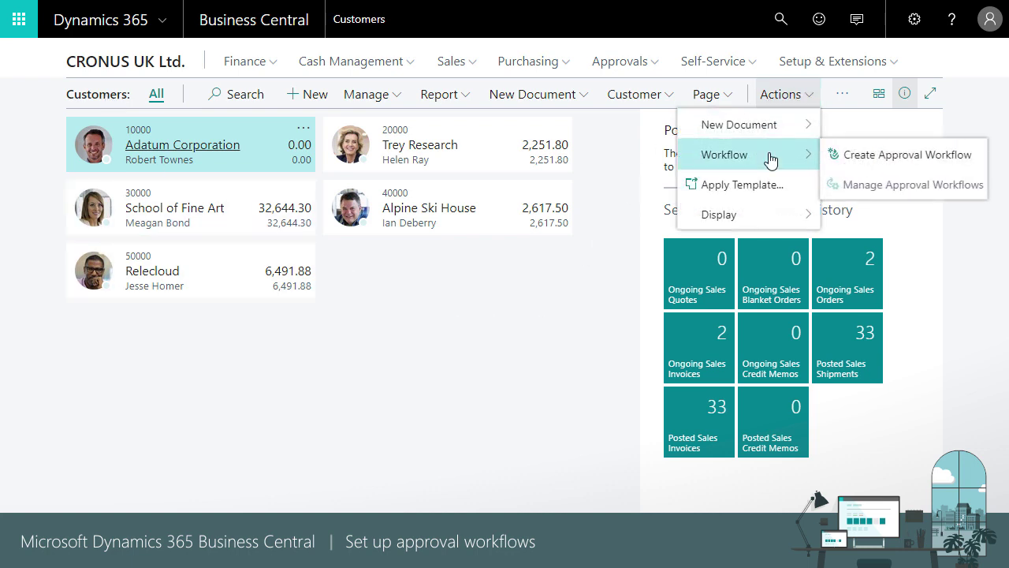
pyautogui.click(840, 155)
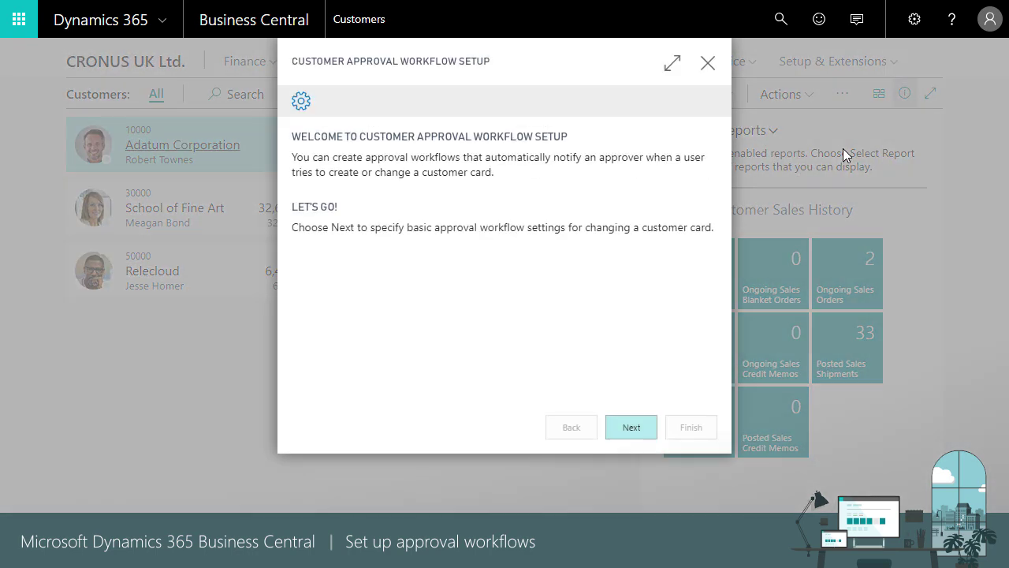
# Make FULLUSERADMIN the approver with manual request start, and finish the wizard
pyautogui.click(633, 431)
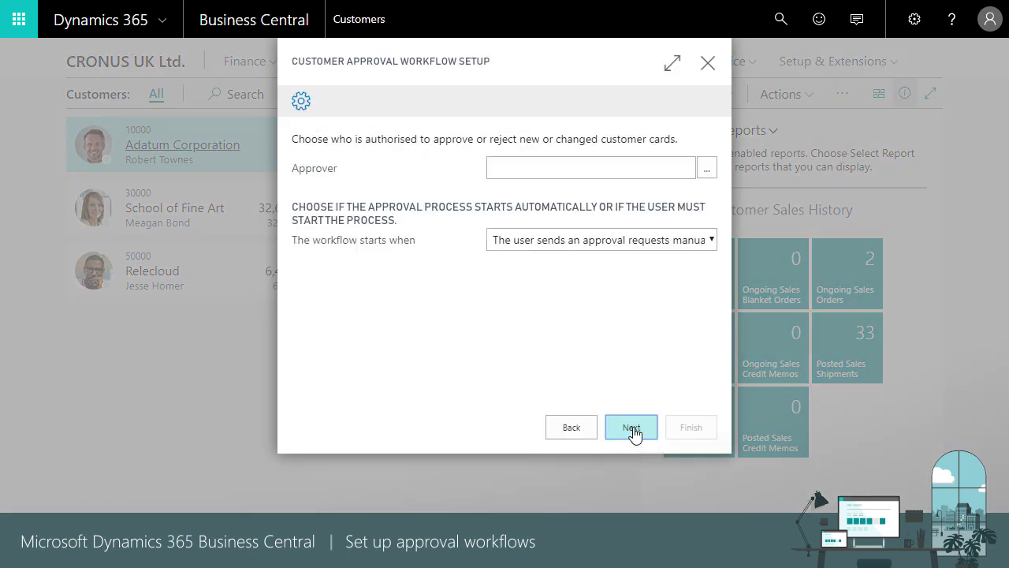
pyautogui.click(707, 169)
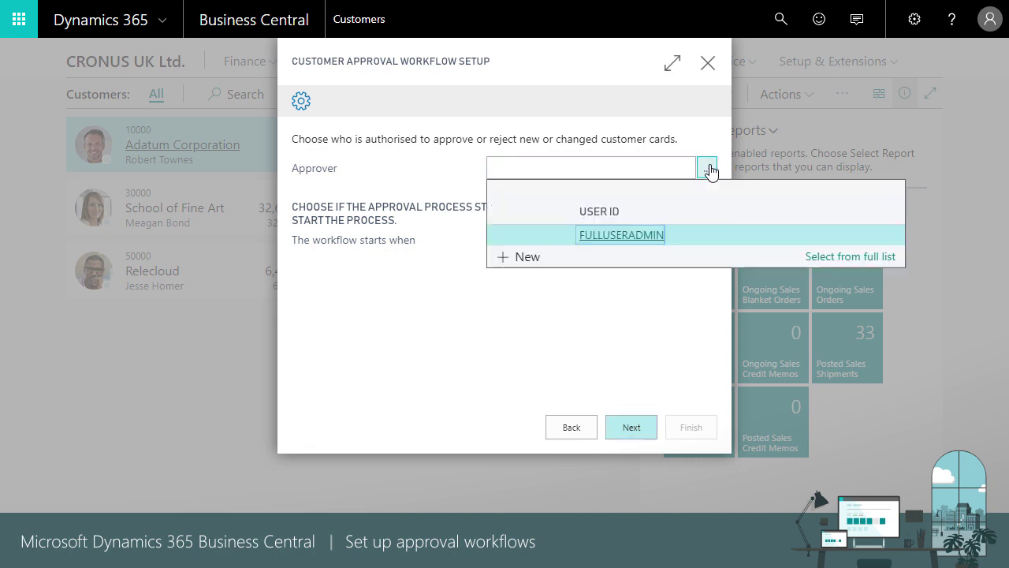
pyautogui.click(641, 237)
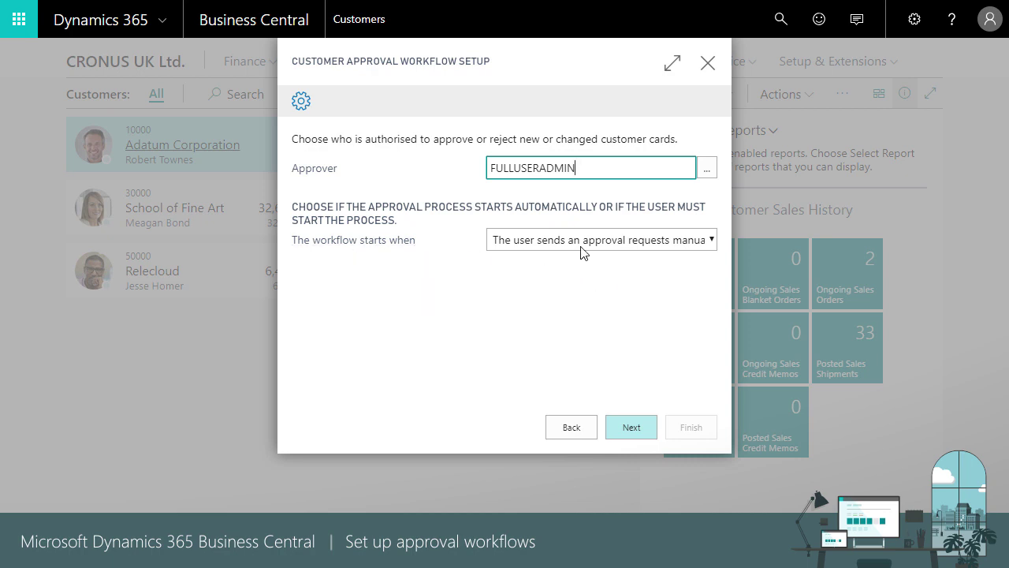
pyautogui.click(700, 244)
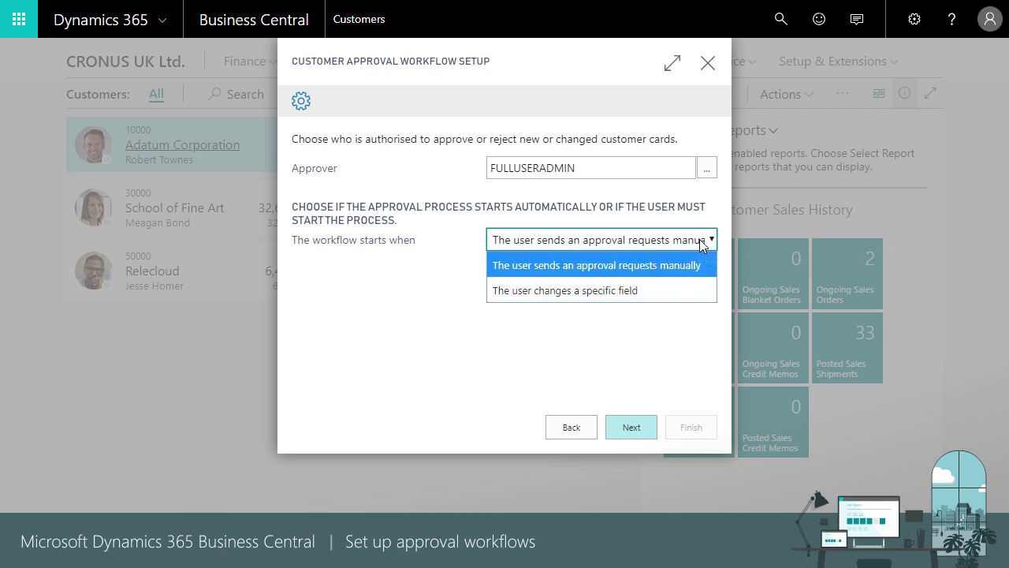
pyautogui.click(676, 344)
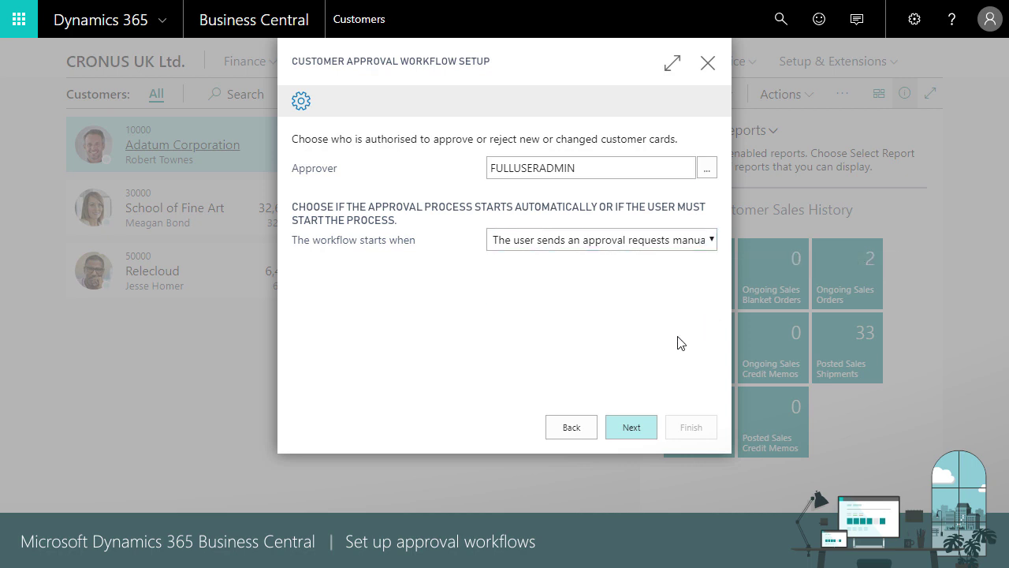
pyautogui.click(637, 430)
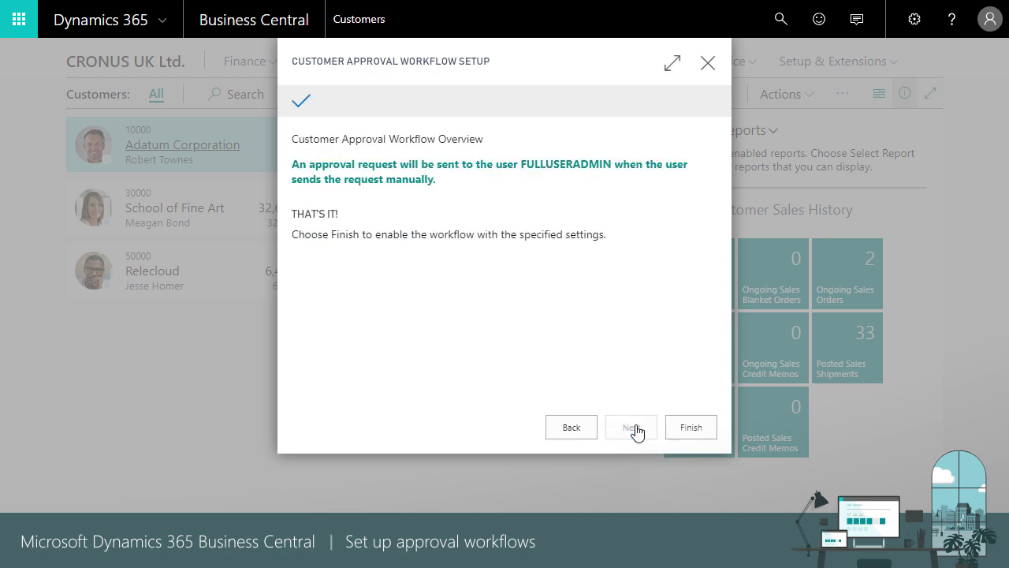
pyautogui.click(691, 430)
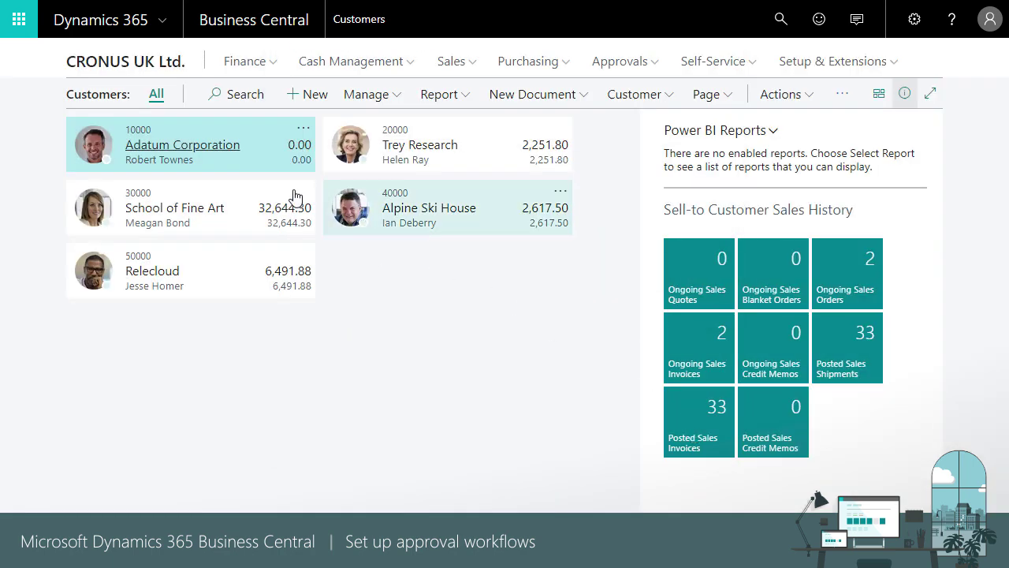
pyautogui.click(209, 151)
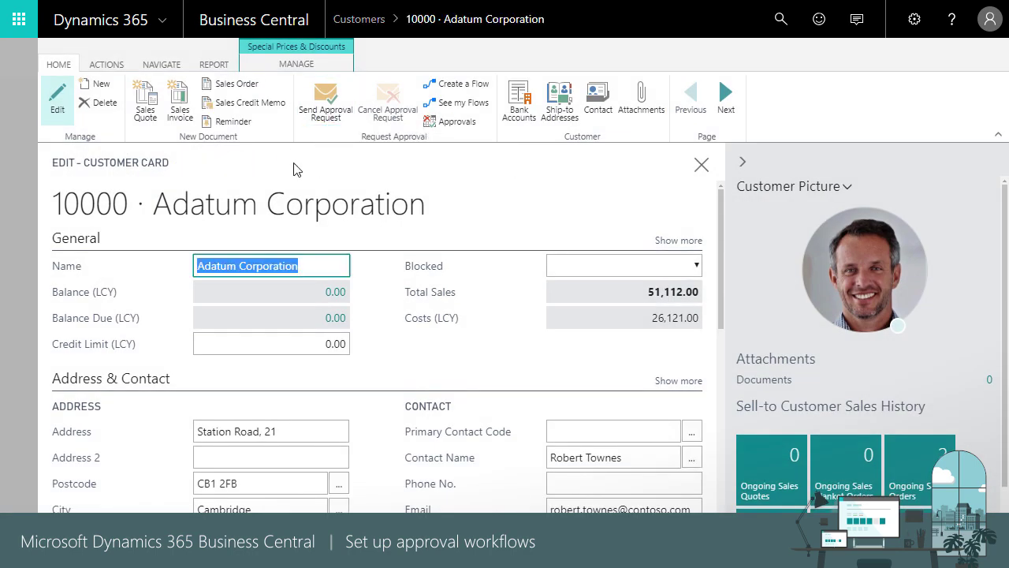
pyautogui.click(702, 165)
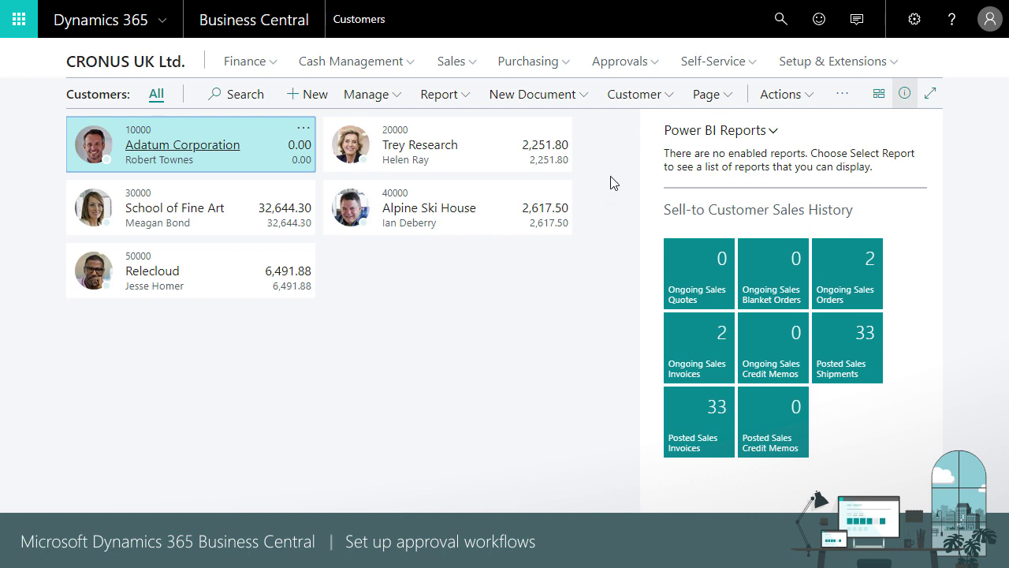
# Open the existing customer approval workflow CUSTAPW-02 and disable it
pyautogui.click(773, 96)
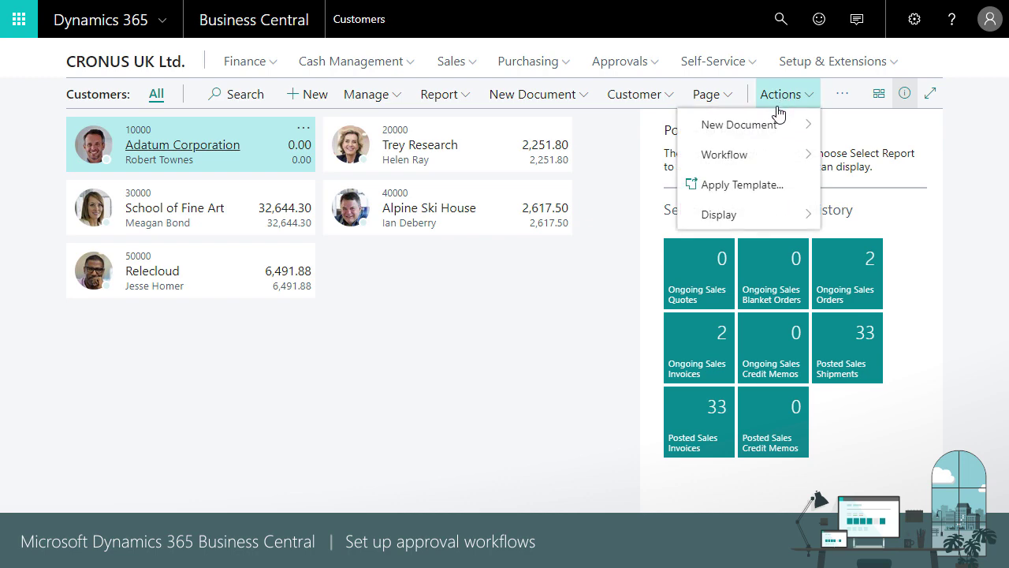
pyautogui.click(862, 188)
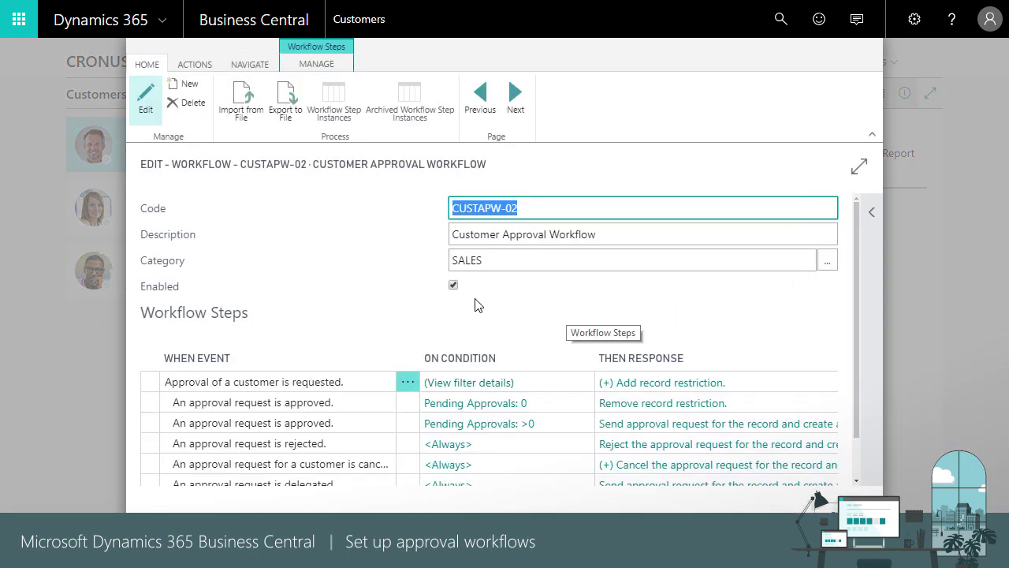
pyautogui.moveTo(159, 286)
pyautogui.click(453, 285)
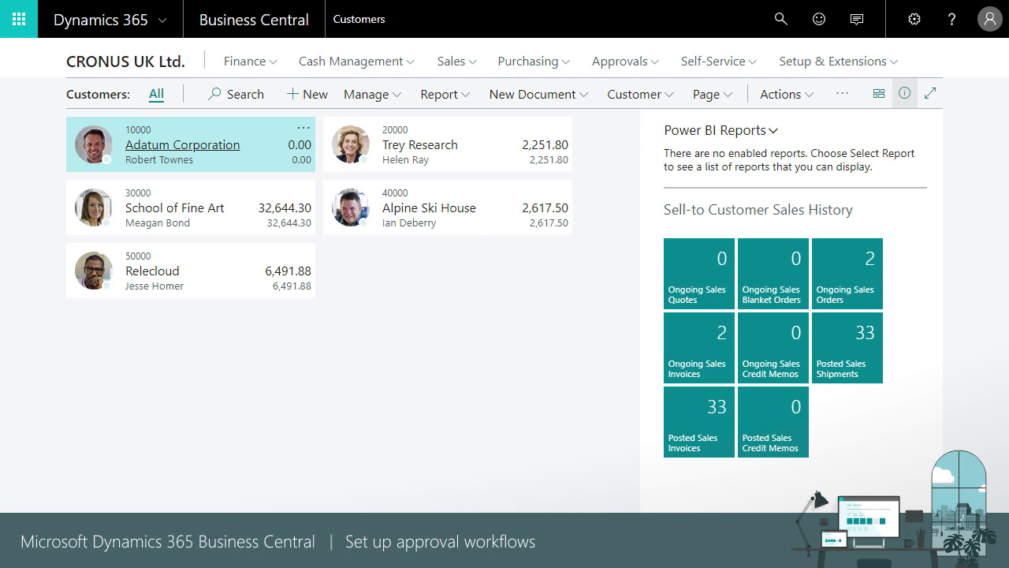
# Start a new customer approval workflow with FULLUSERADMIN as approver
pyautogui.click(803, 98)
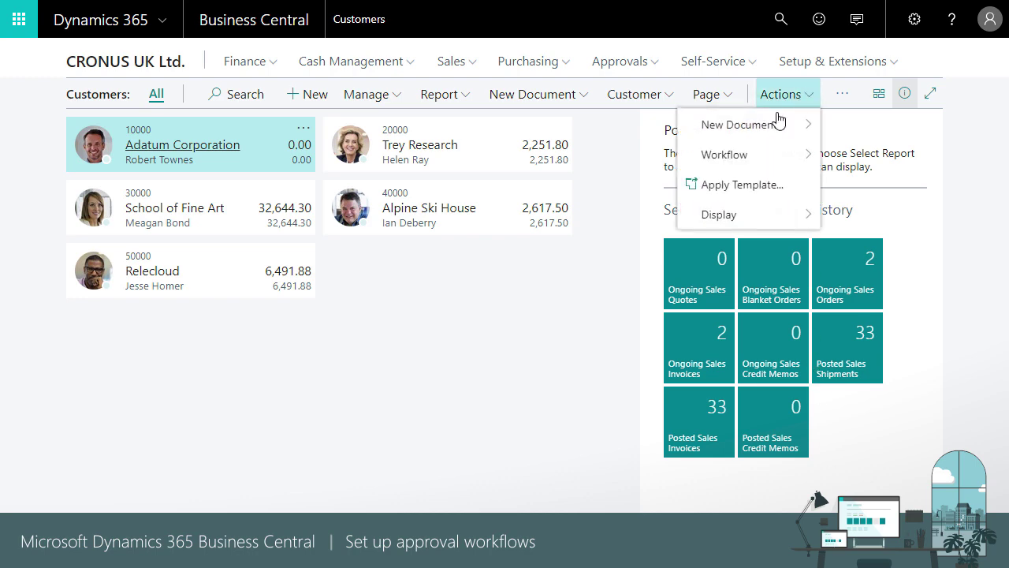
pyautogui.click(858, 155)
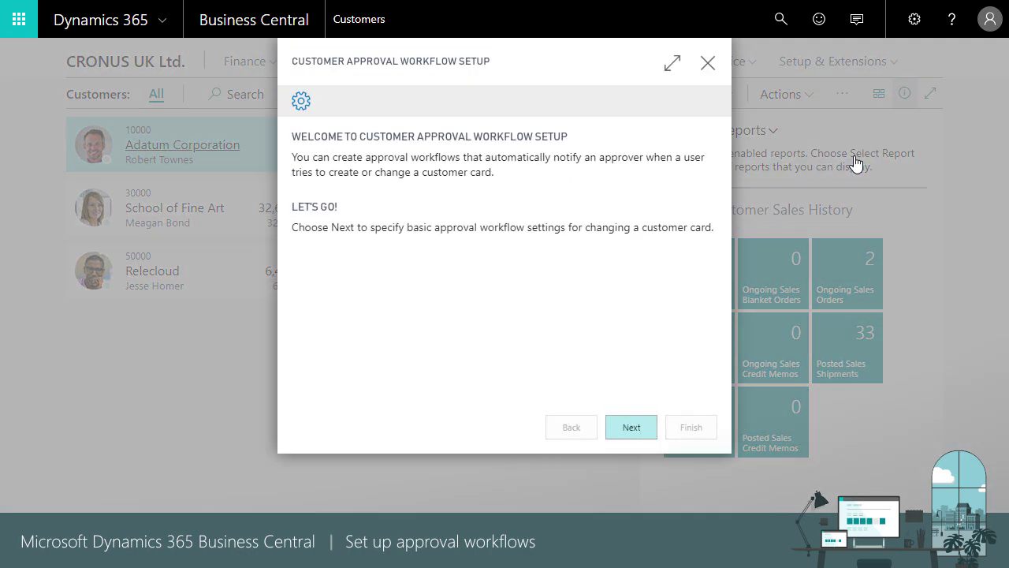
pyautogui.click(632, 427)
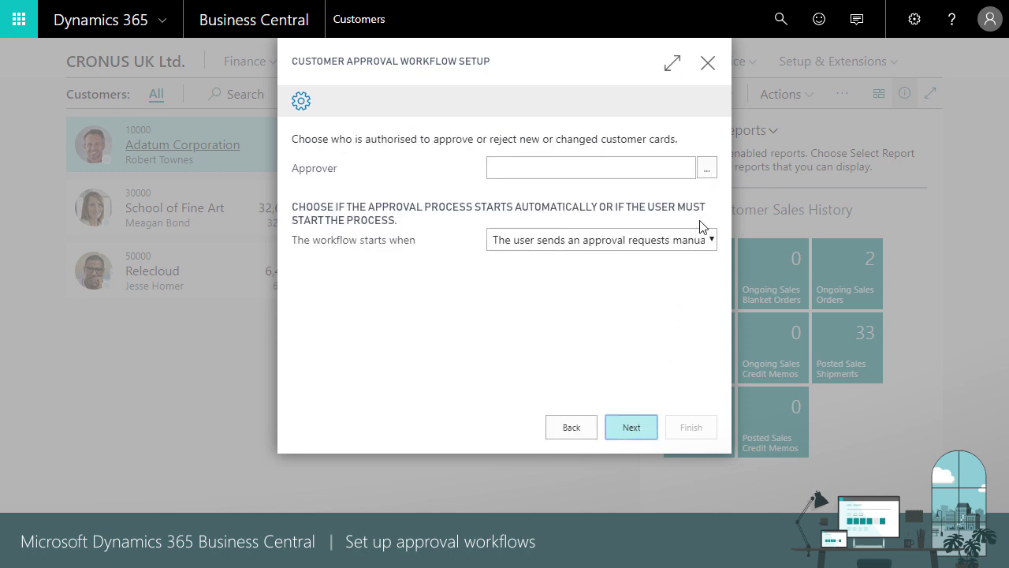
pyautogui.click(706, 168)
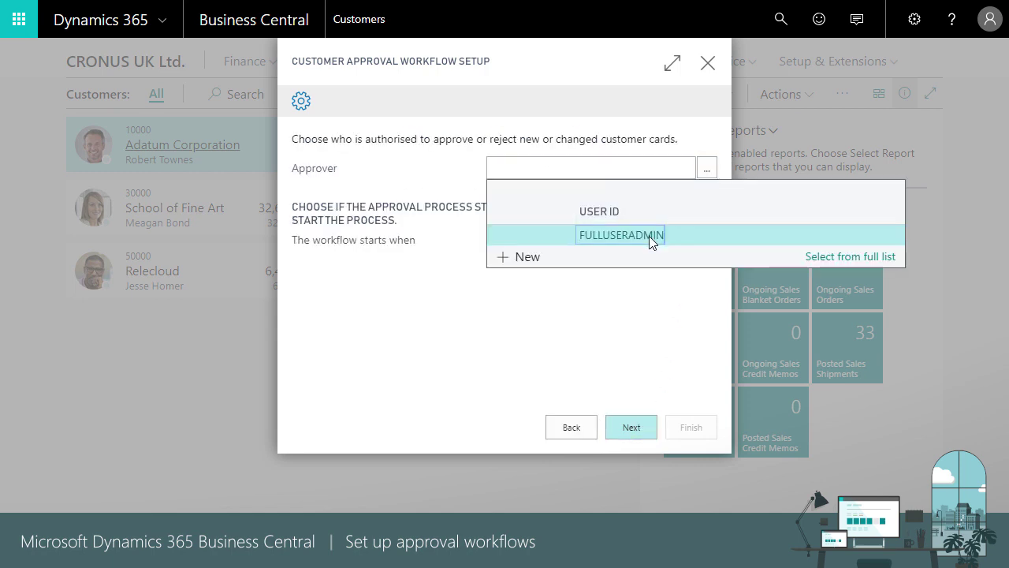
pyautogui.click(649, 236)
# Trigger it when Credit Limit (LCY) increases, keep the default message, and finish
pyautogui.click(711, 241)
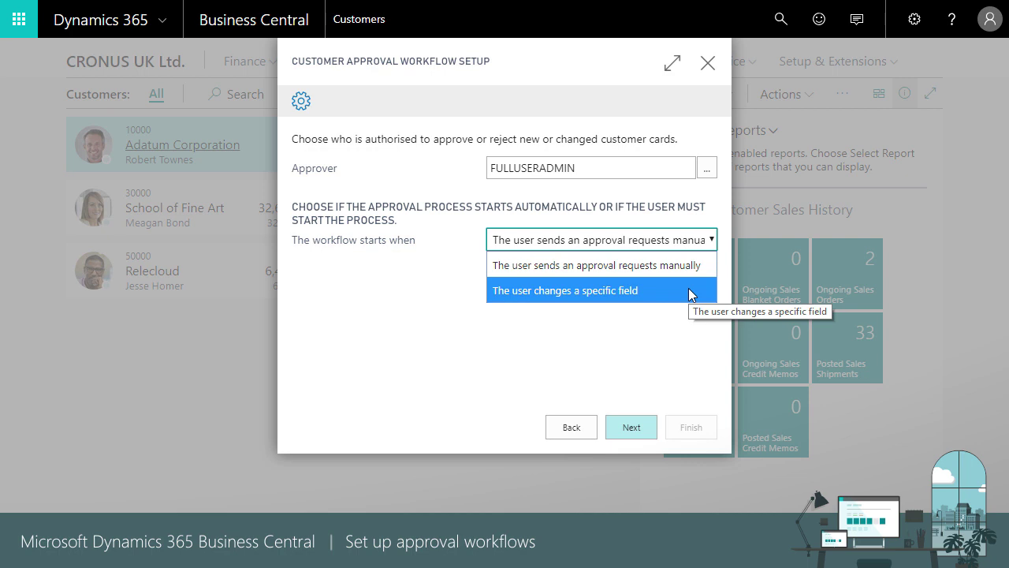
pyautogui.click(688, 290)
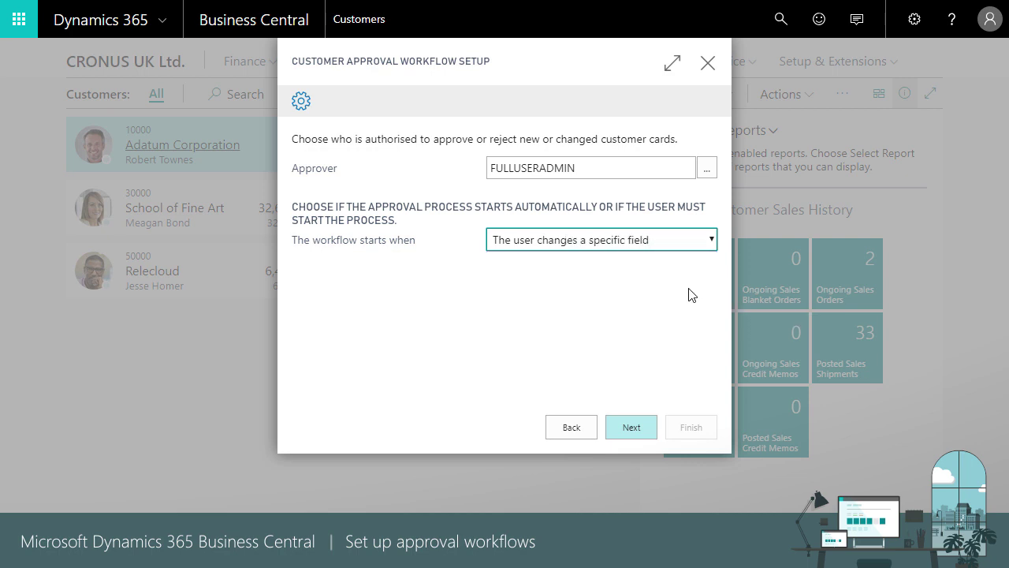
pyautogui.click(632, 428)
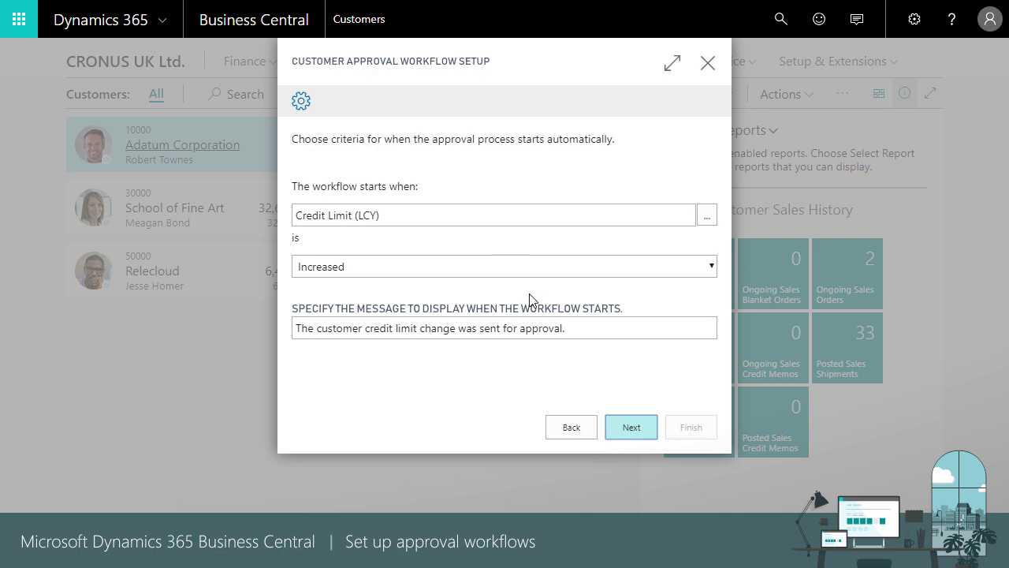
pyautogui.click(583, 328)
pyautogui.moveTo(584, 328); pyautogui.dragTo(291, 332)
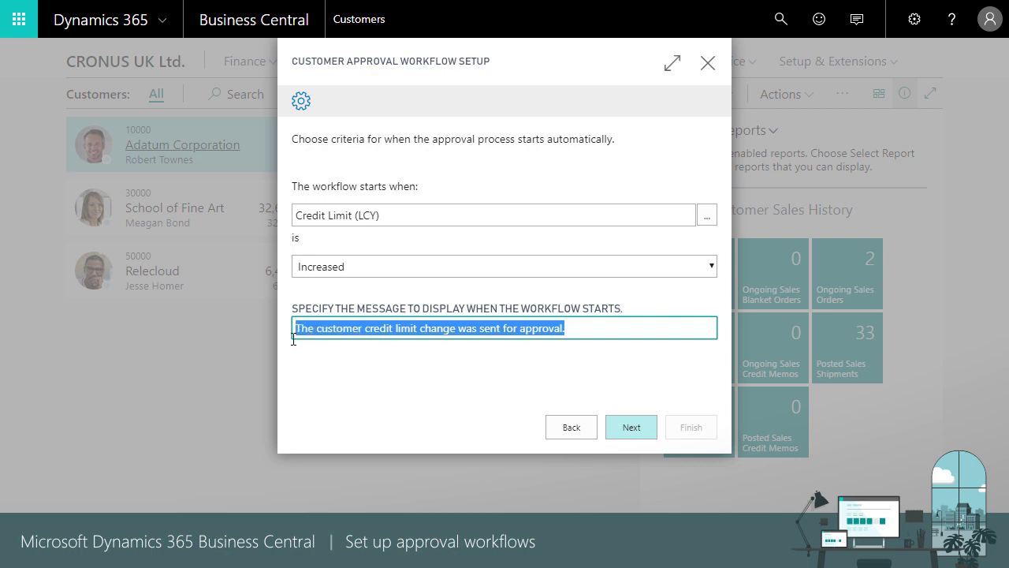
pyautogui.click(375, 394)
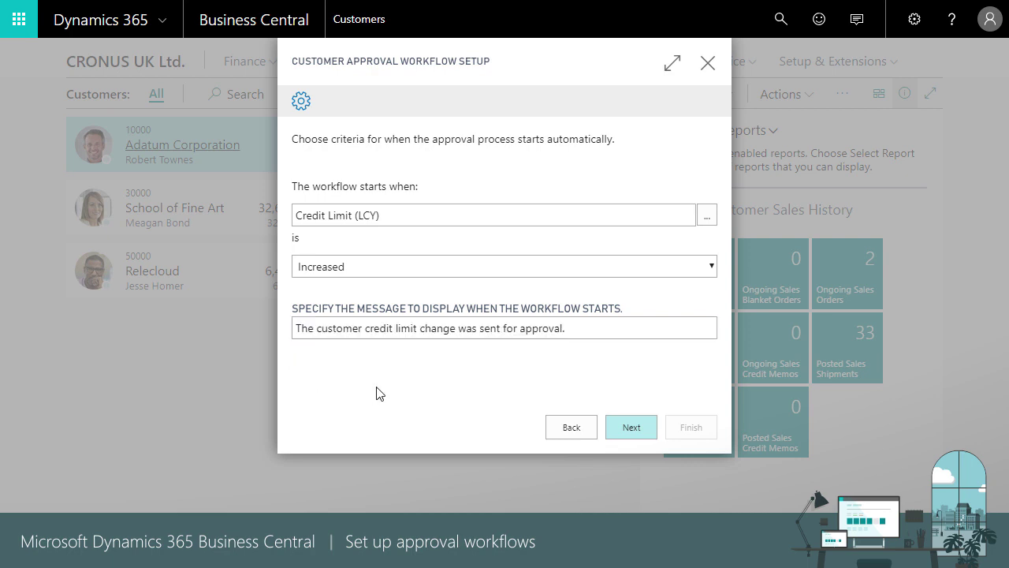
pyautogui.click(635, 434)
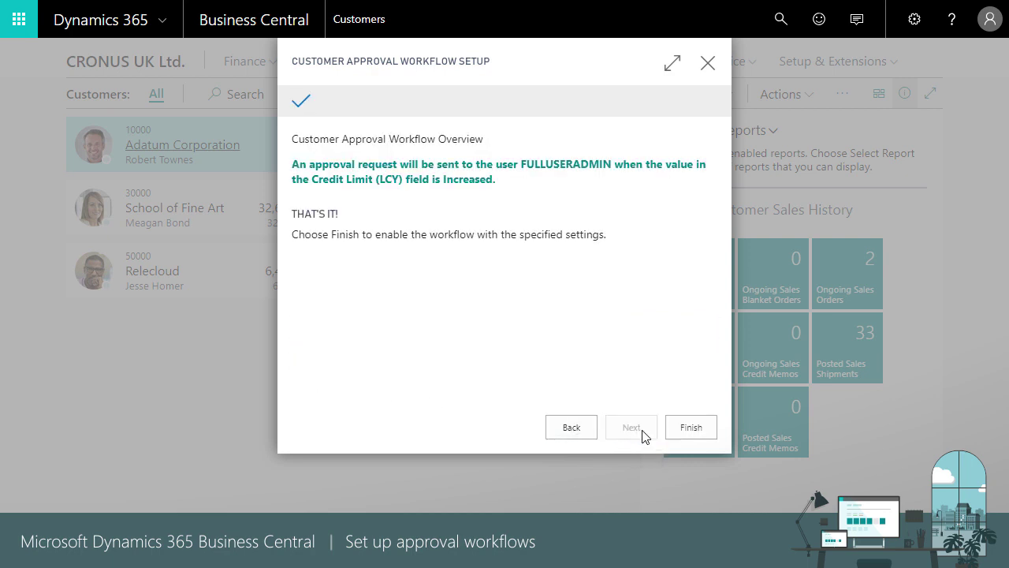
pyautogui.click(690, 429)
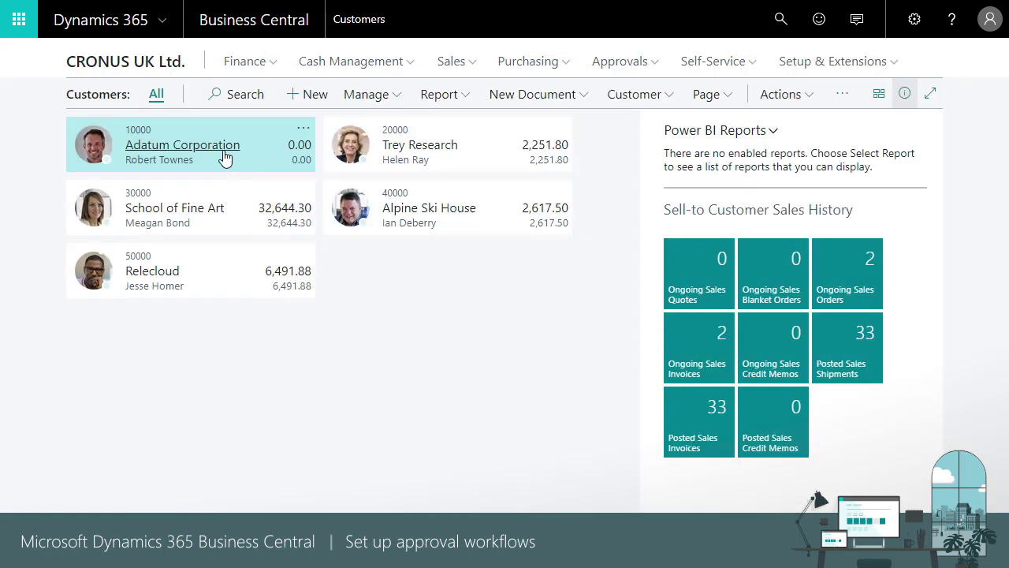
# View all General fields on Adatum Corporation's card, then return to the CRONUS UK Ltd. home page
pyautogui.click(225, 158)
pyautogui.click(224, 158)
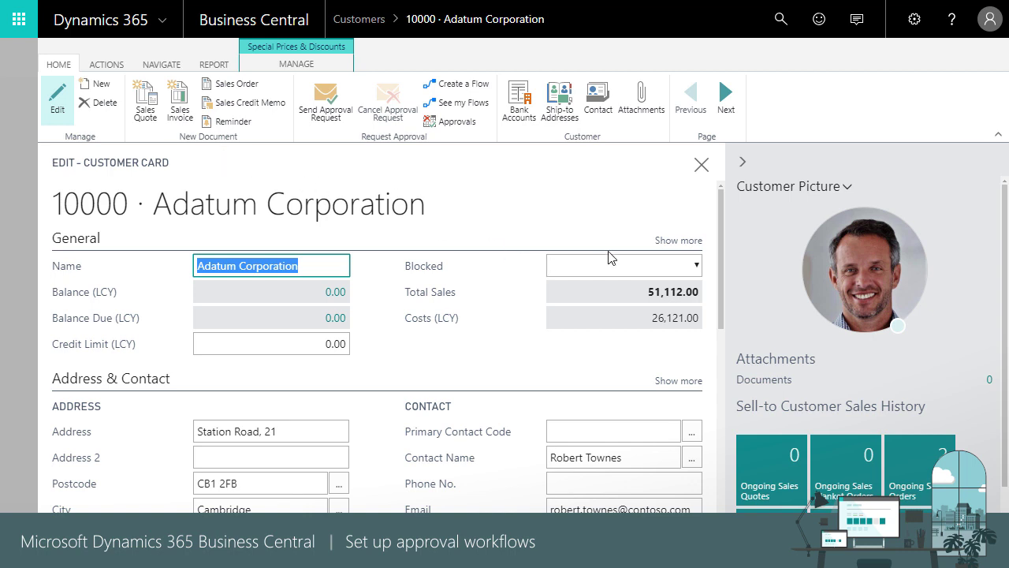
pyautogui.click(671, 241)
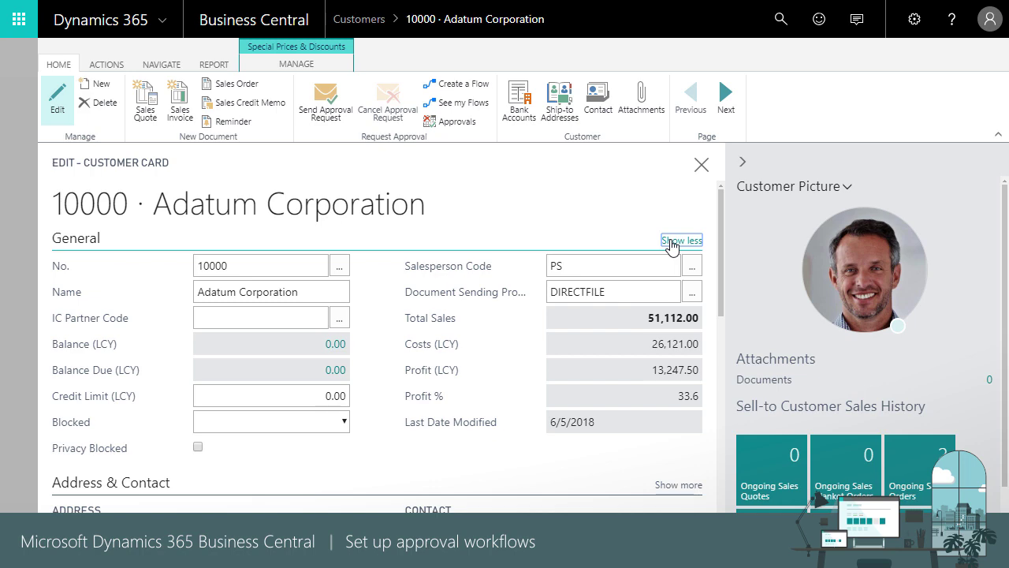
pyautogui.click(700, 164)
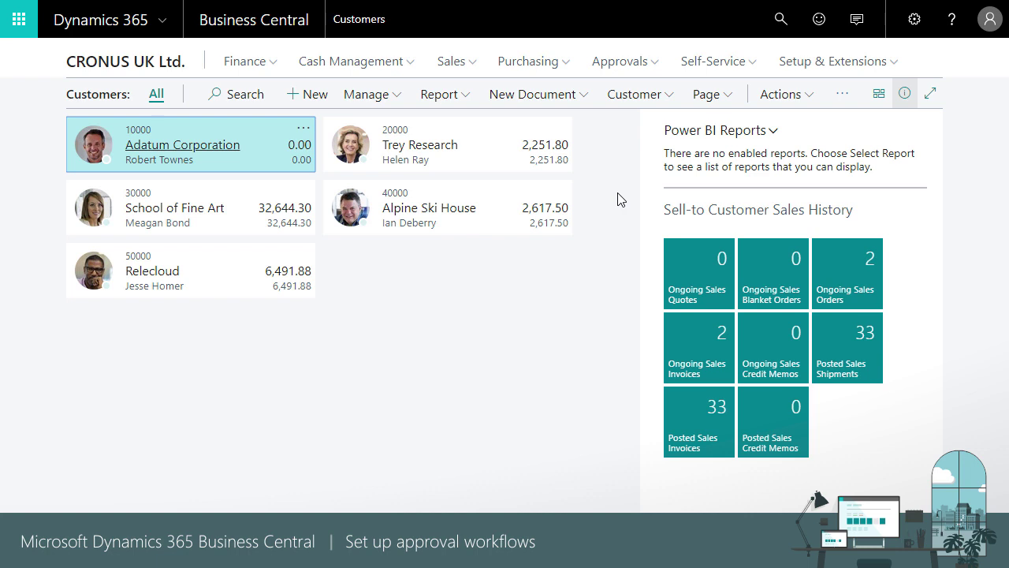
pyautogui.click(128, 63)
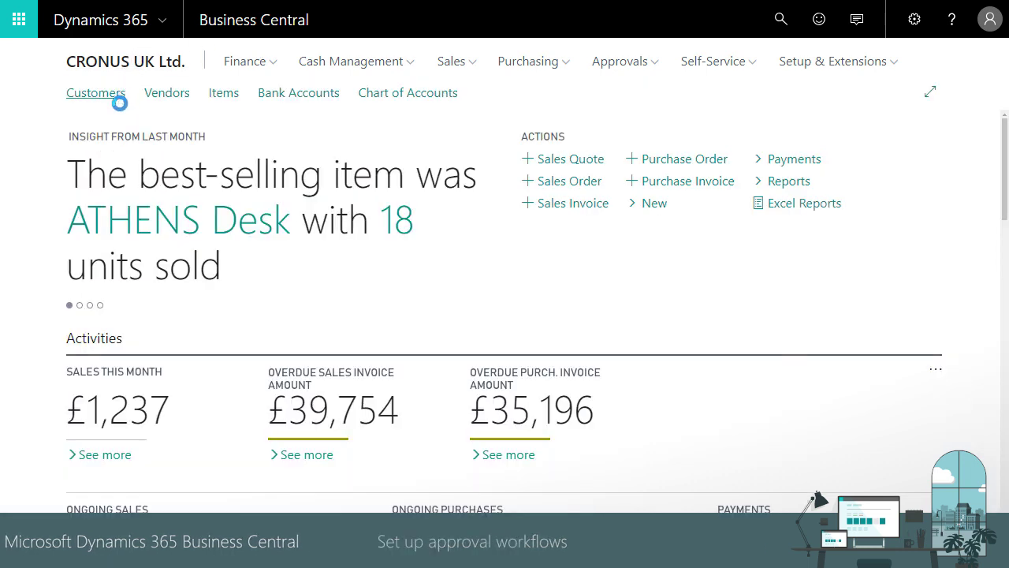